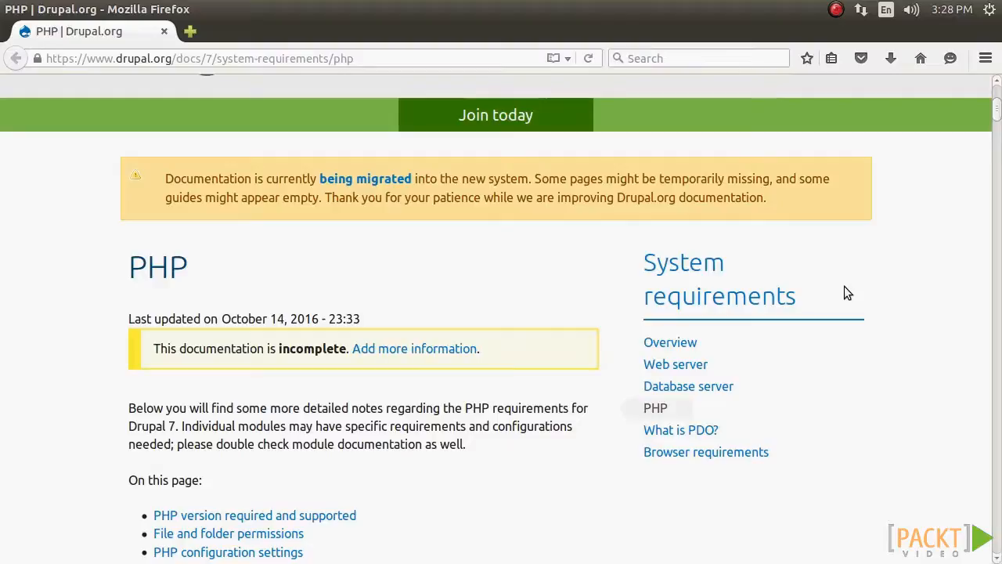
Step: Download the Drupal 8.2.1 tar.gz package from the Download & Extend page and save the file
scroll(844, 286, "up", 6)
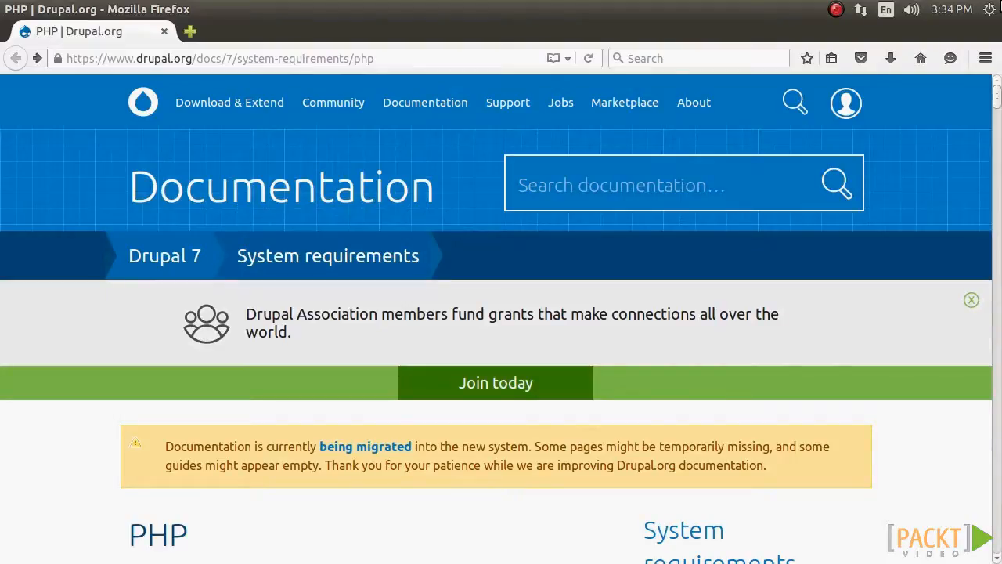
left_click(237, 107)
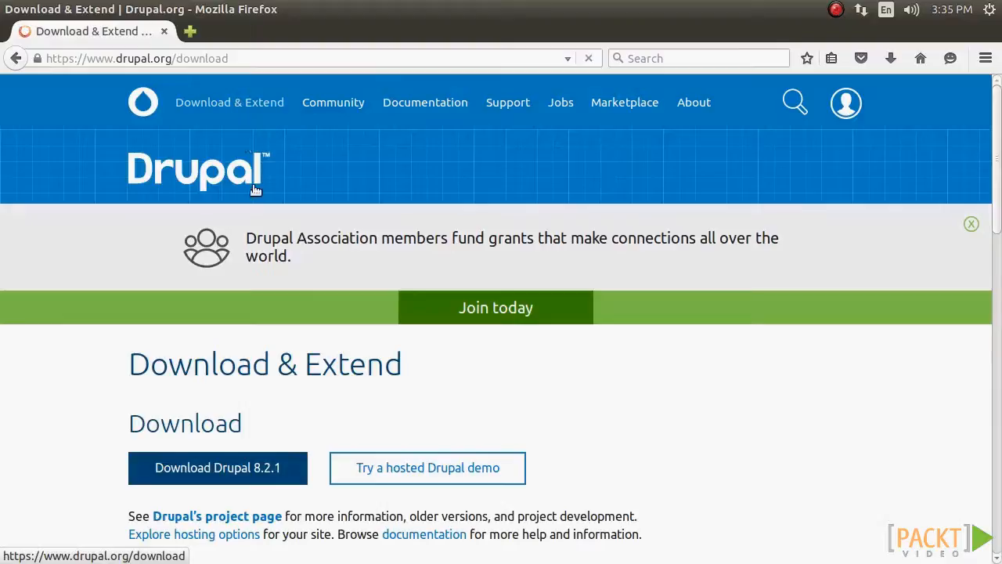
left_click(288, 479)
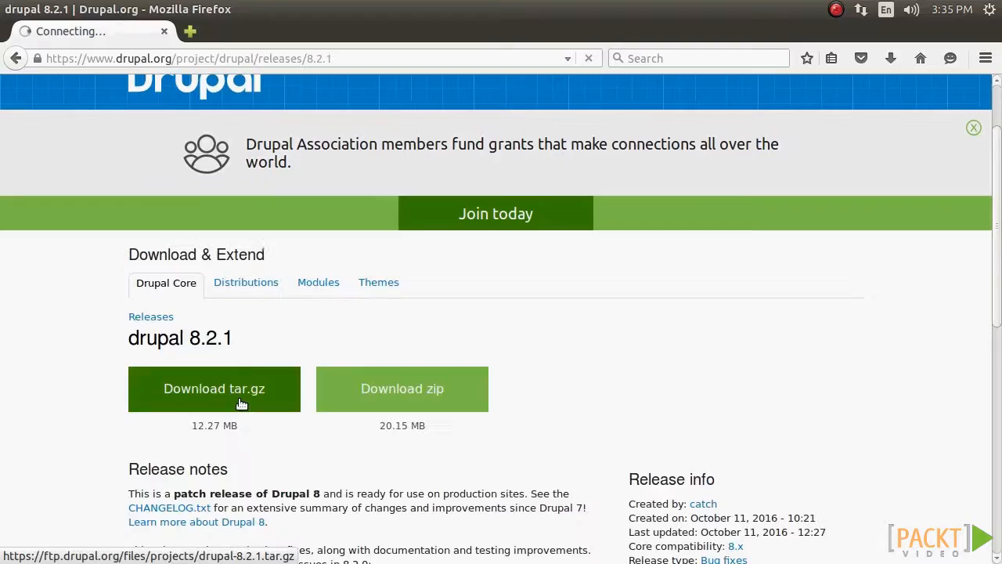
left_click(240, 401)
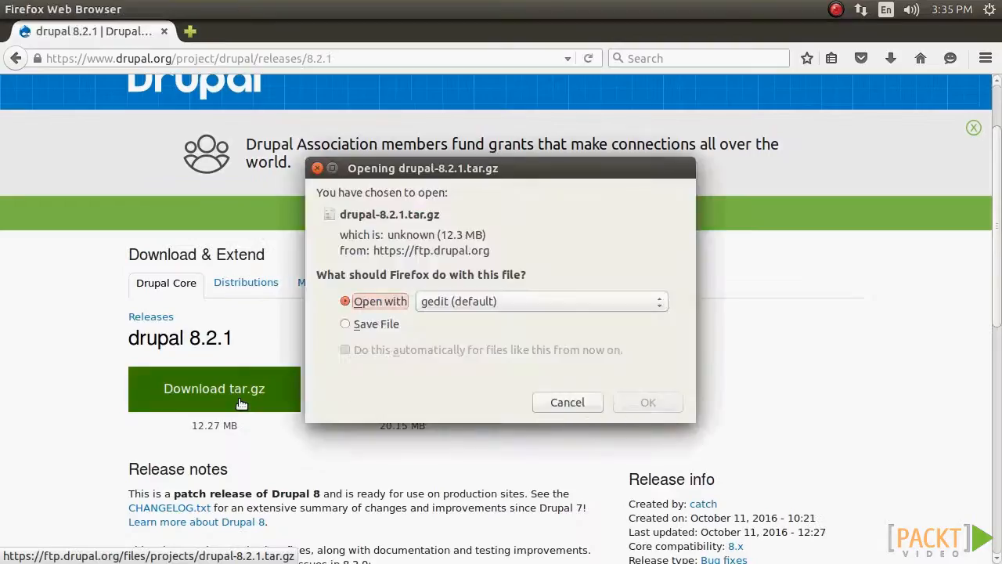
left_click(382, 328)
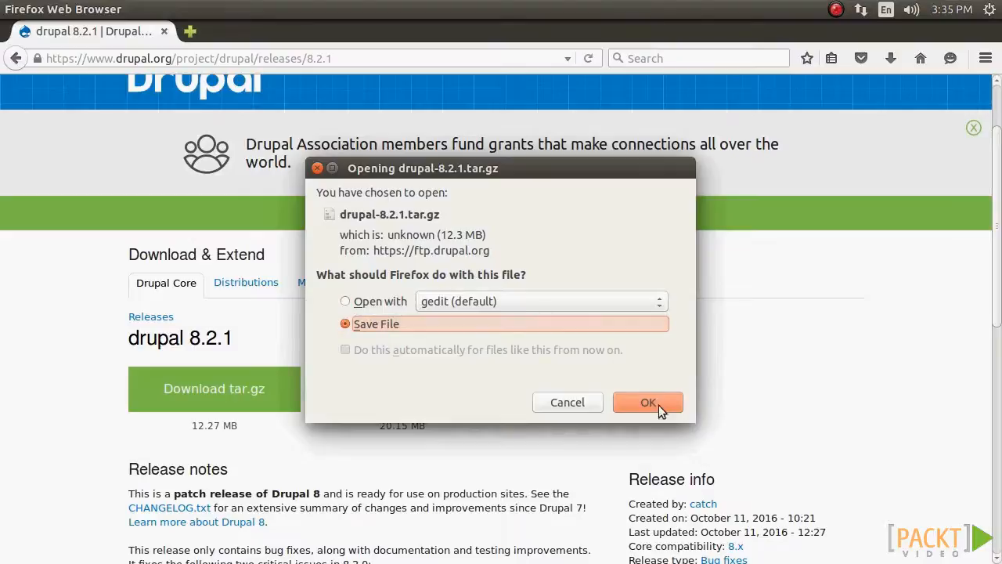
left_click(648, 403)
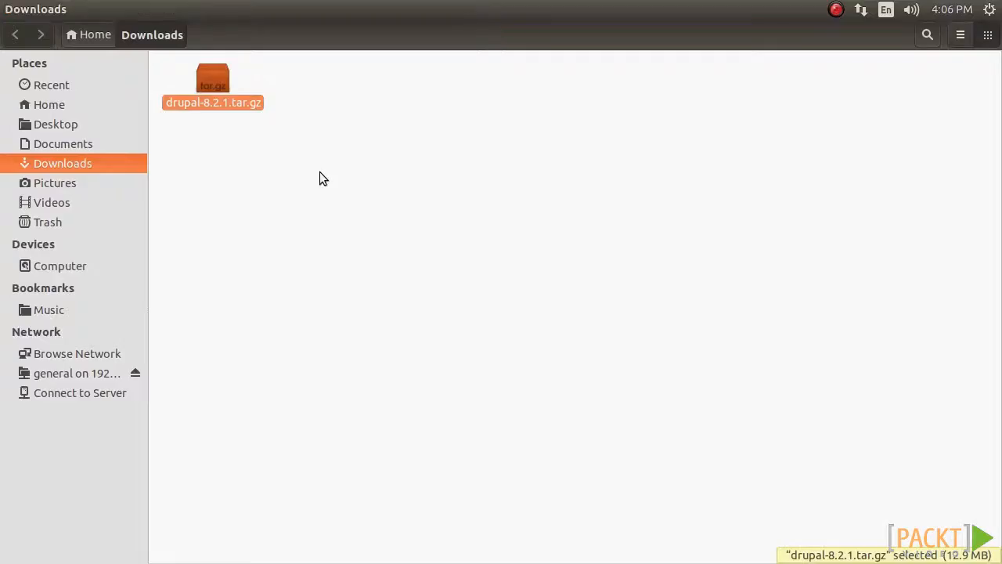
Step: Extract all files of drupal-8.2.1.tar.gz from Downloads into the /var/www/html folder
double_click(216, 79)
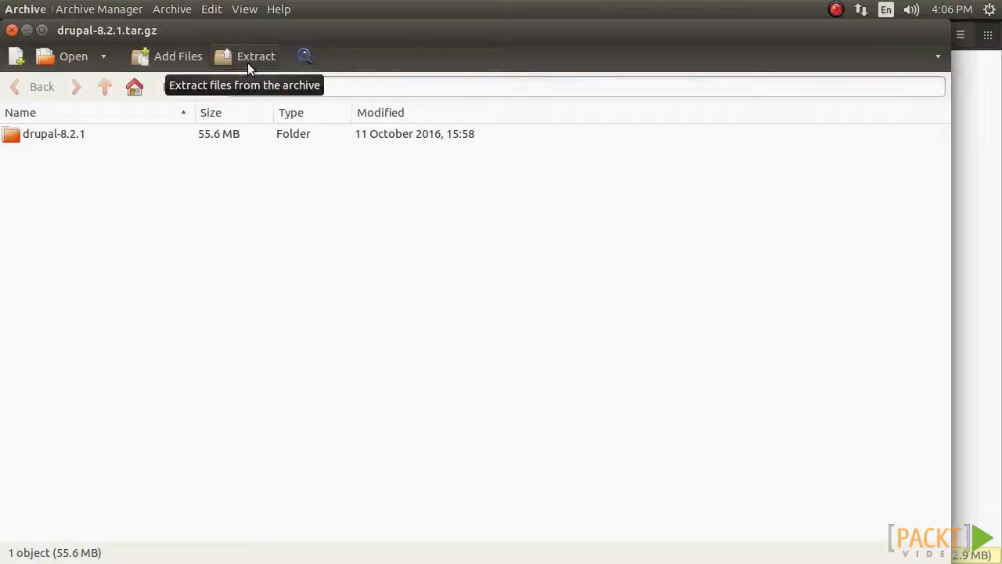
left_click(247, 63)
left_click(70, 333)
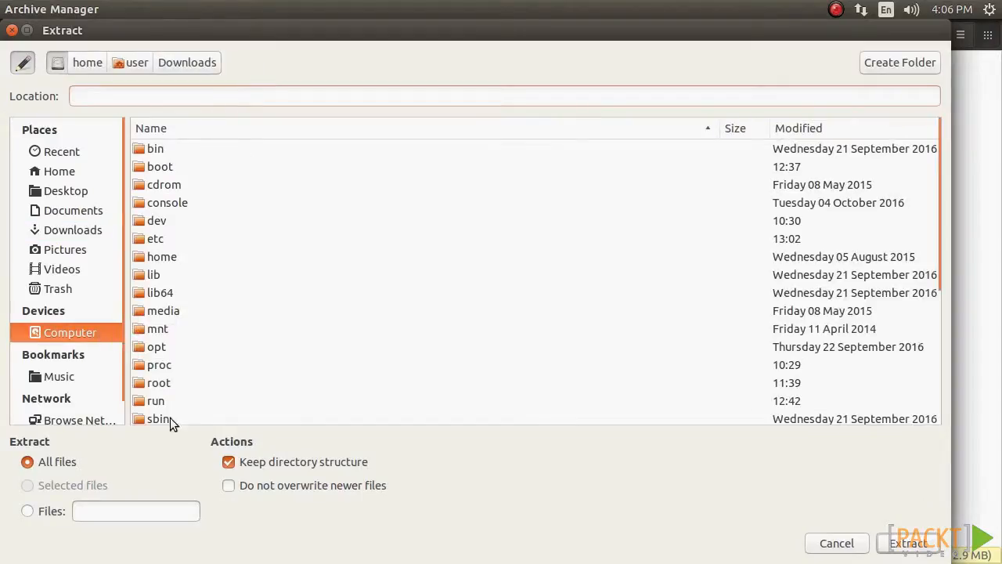
scroll(191, 367, "down", 5)
double_click(175, 294)
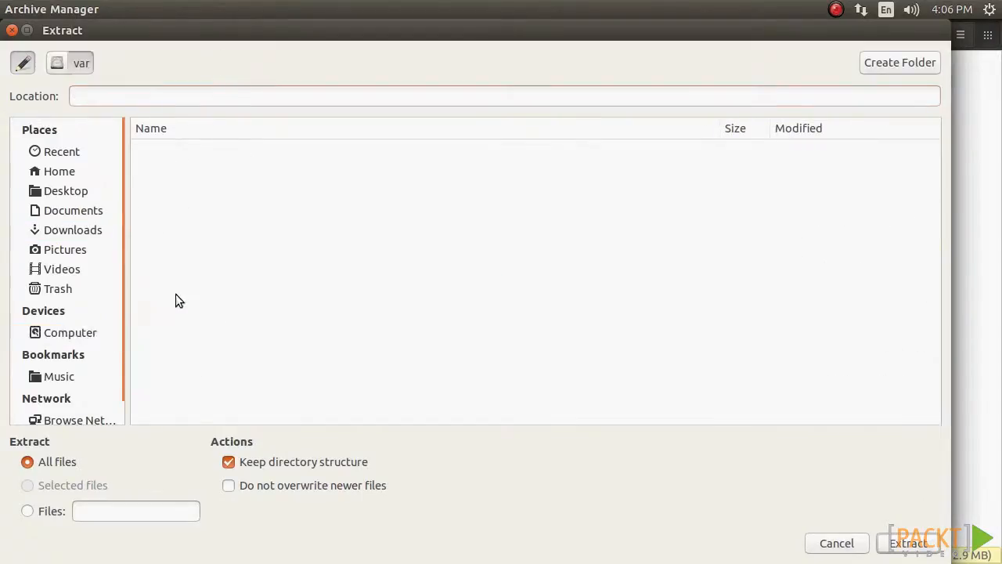
double_click(187, 379)
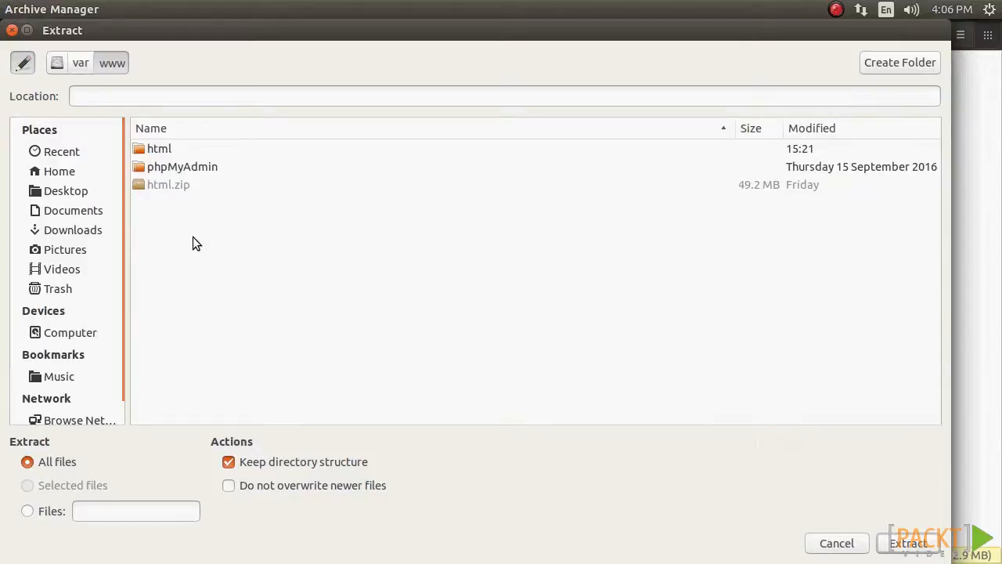
double_click(179, 152)
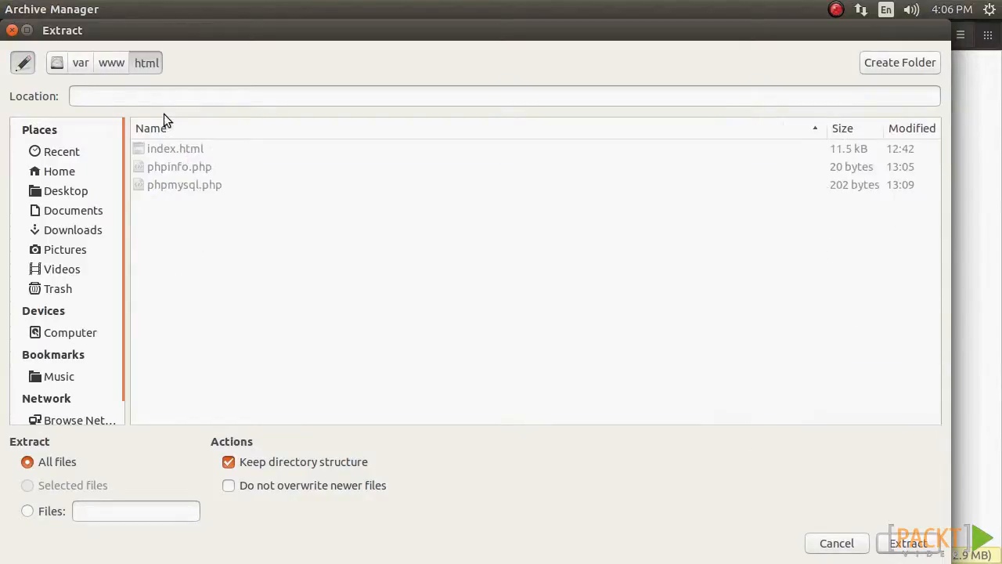
left_click(901, 550)
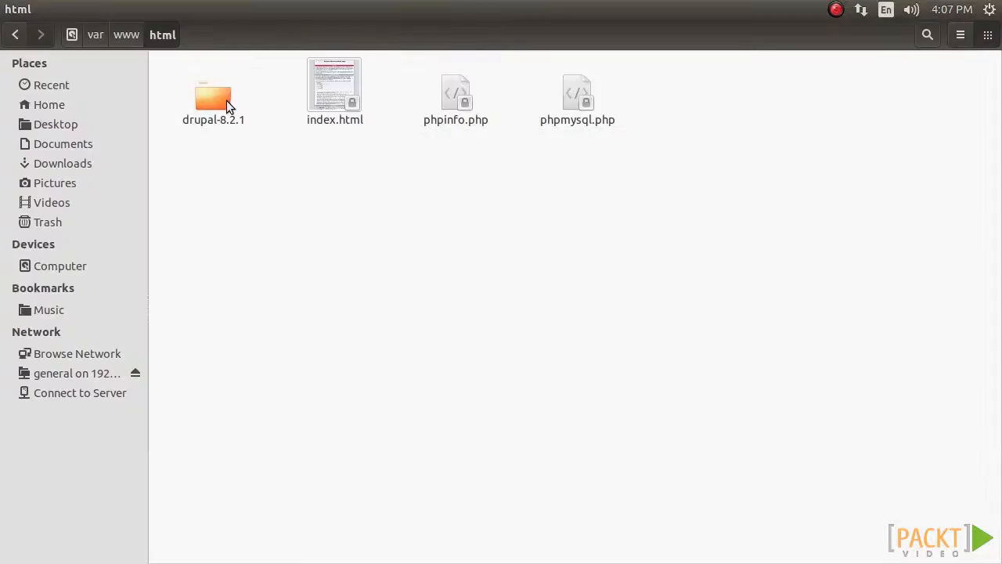
Step: Rename the extracted drupal-8.2.1 folder as drupal8
left_click(223, 101)
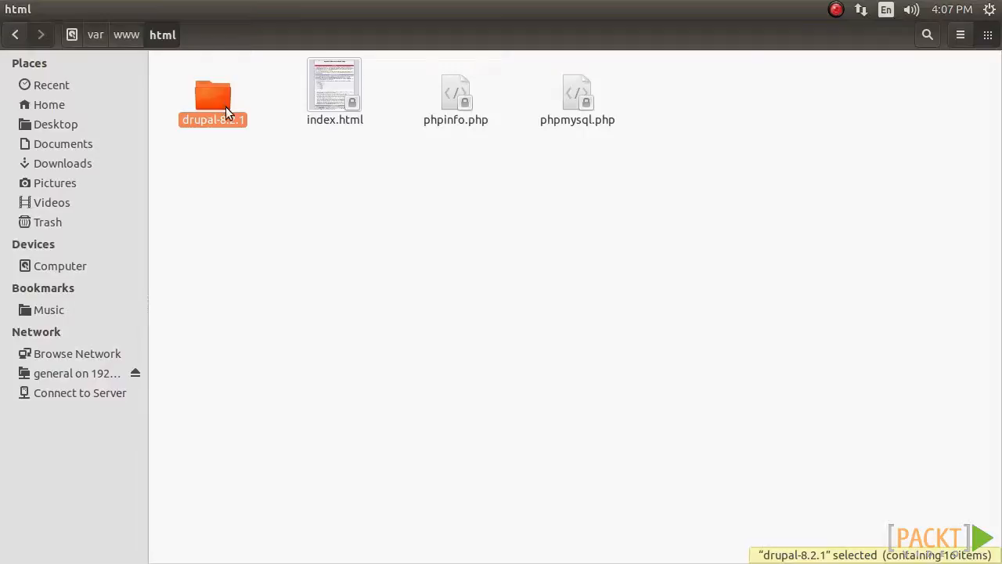
key("F2")
left_click(262, 122)
key("BackSpace")
key("BackSpace")
key("BackSpace")
key("BackSpace")
key("BackSpace")
key("BackSpace")
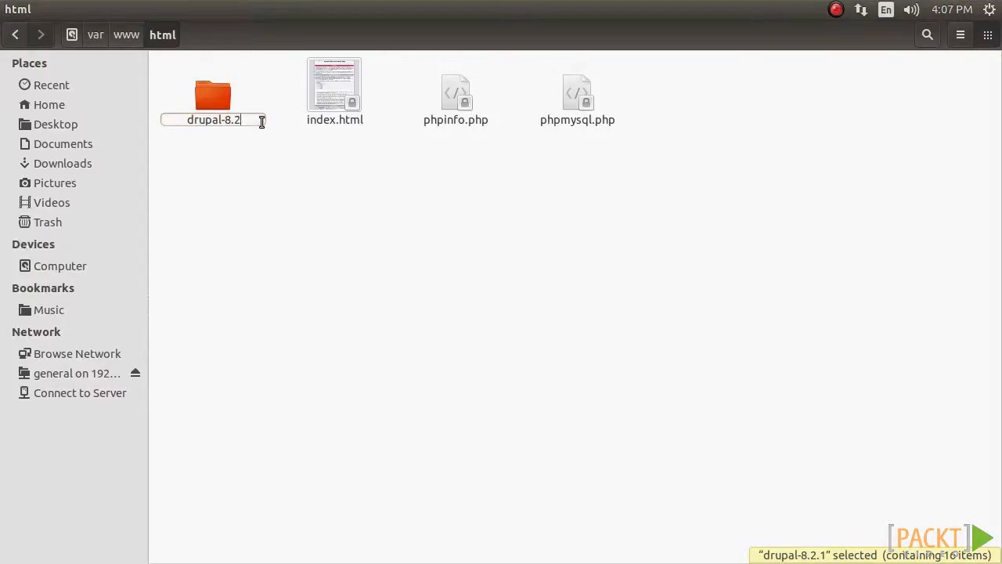
type("8/core/install.php")
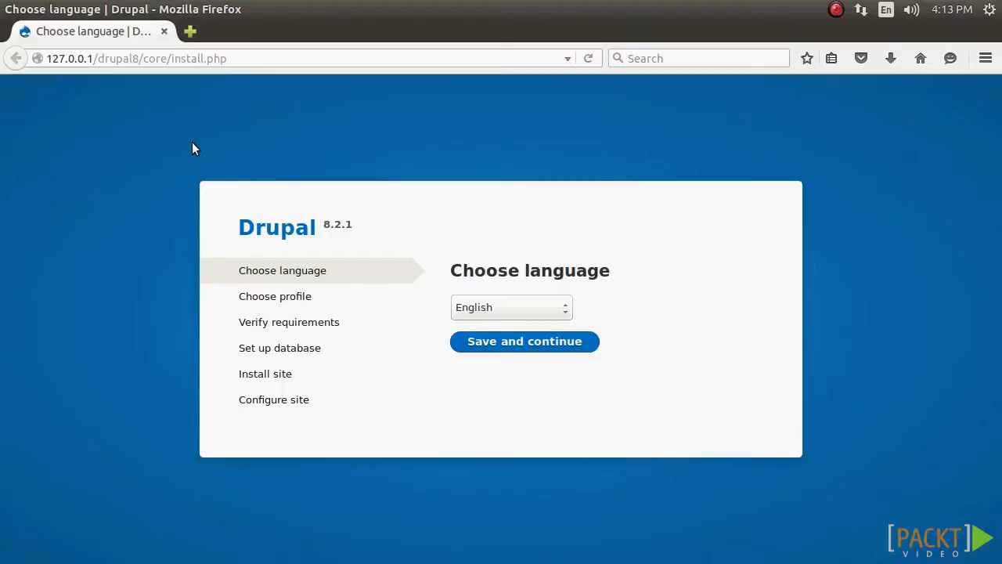
Step: Accept English as the installation language and continue anyway past the requirements review
left_click(594, 350)
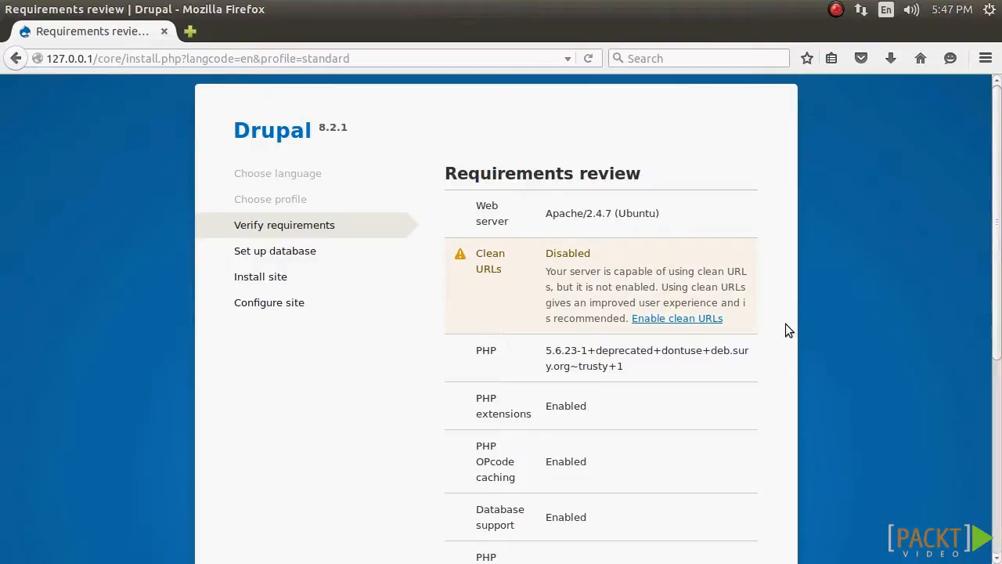
scroll(785, 329, "down", 5)
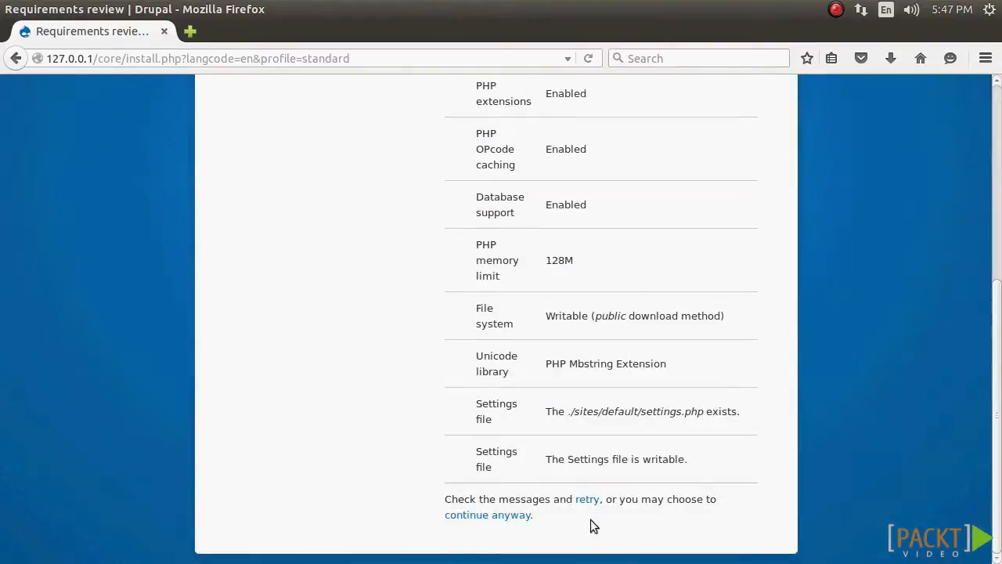
left_click(505, 514)
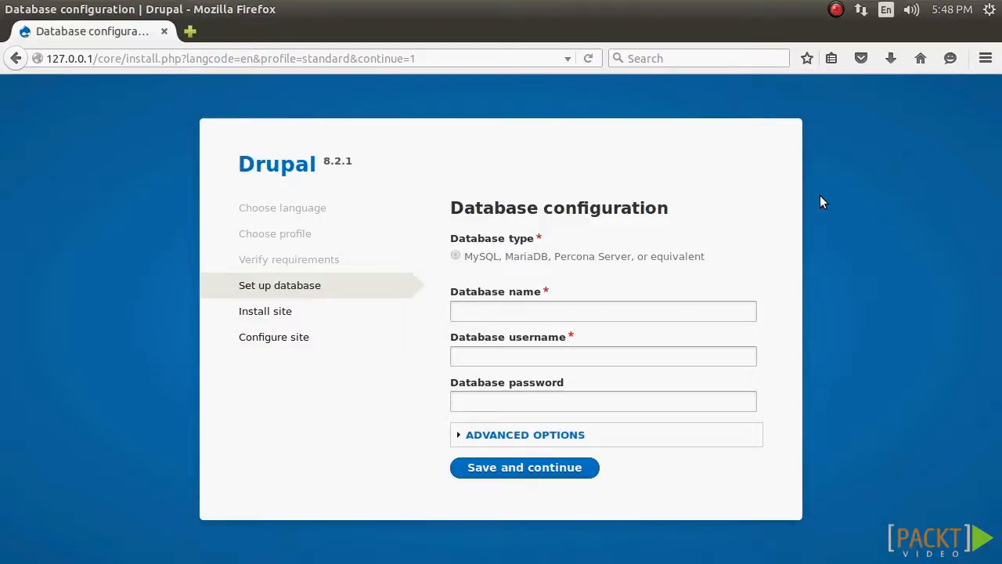
Step: Configure the database with name dbdrupal, username drupuser and the database password, and submit the settings
left_click(705, 312)
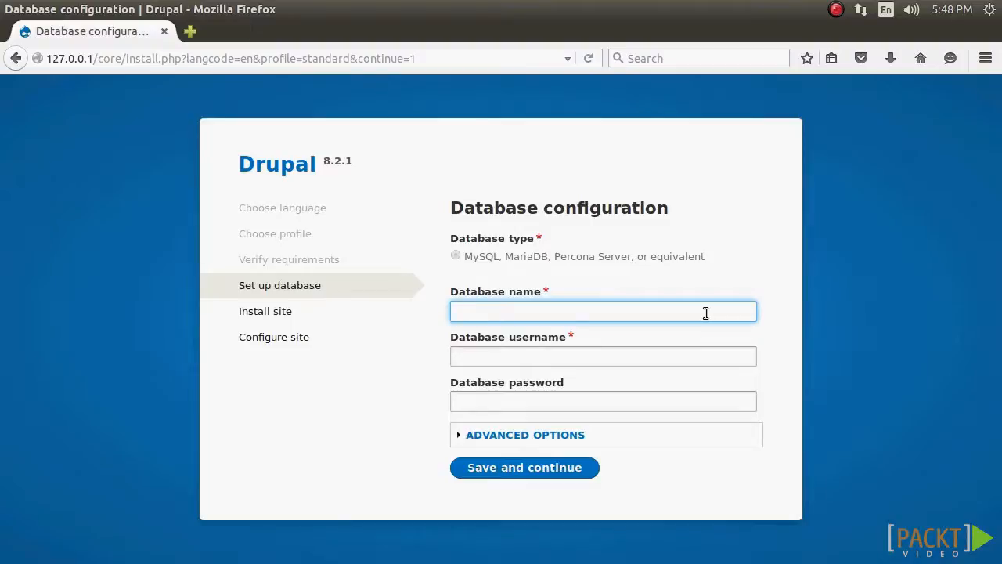
left_click(690, 362)
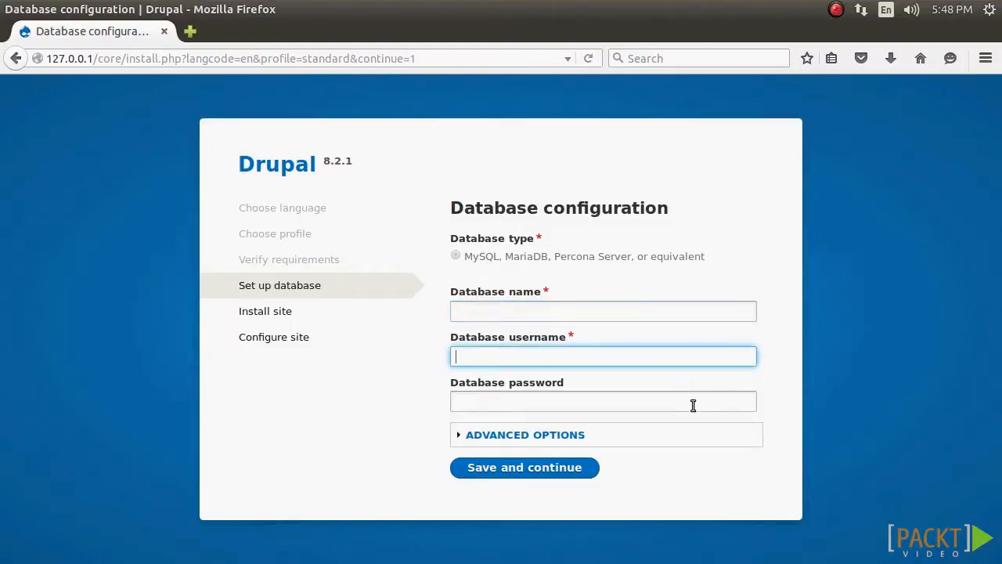
left_click(692, 403)
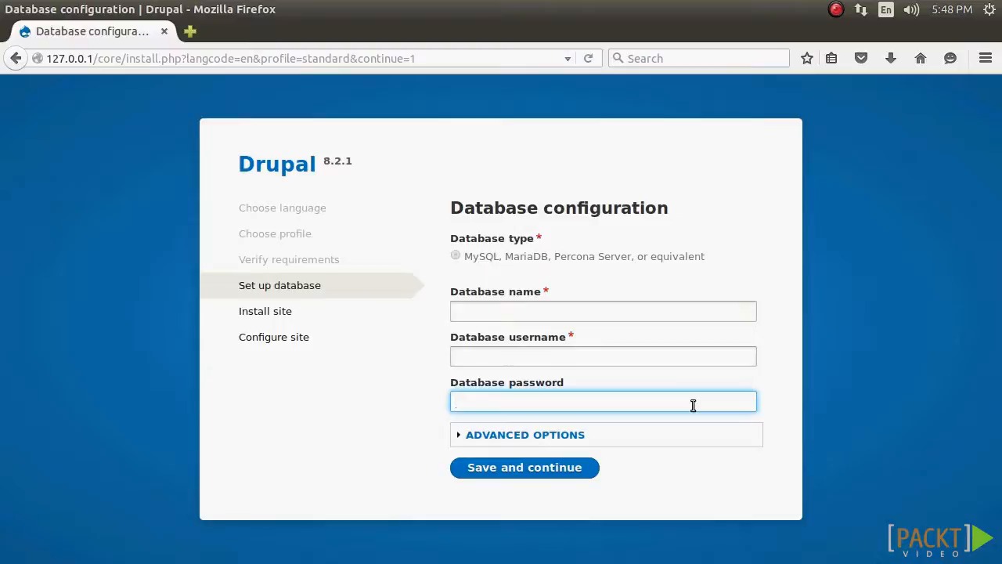
left_click(736, 313)
type("dbdrupal")
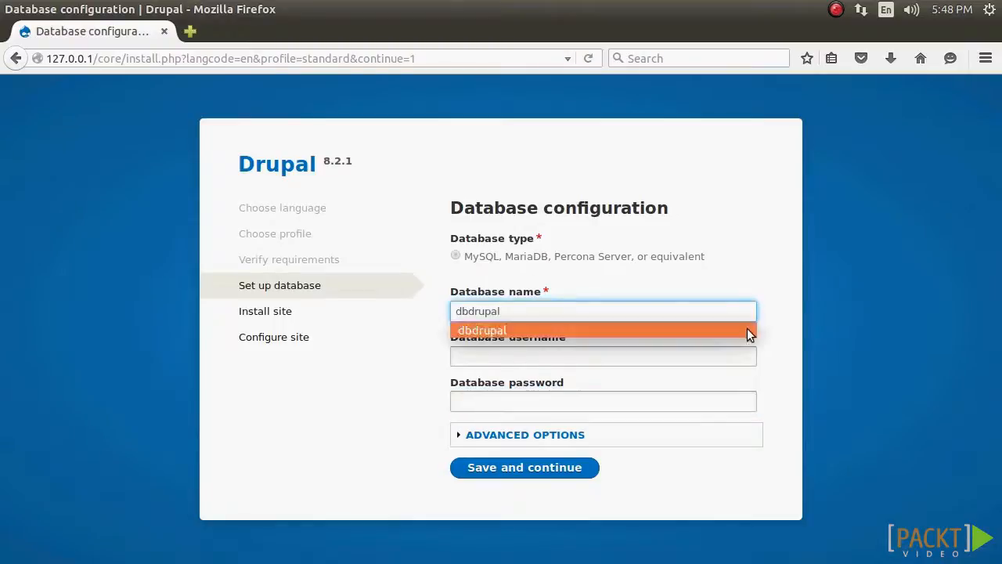
left_click(735, 354)
type("drupuser")
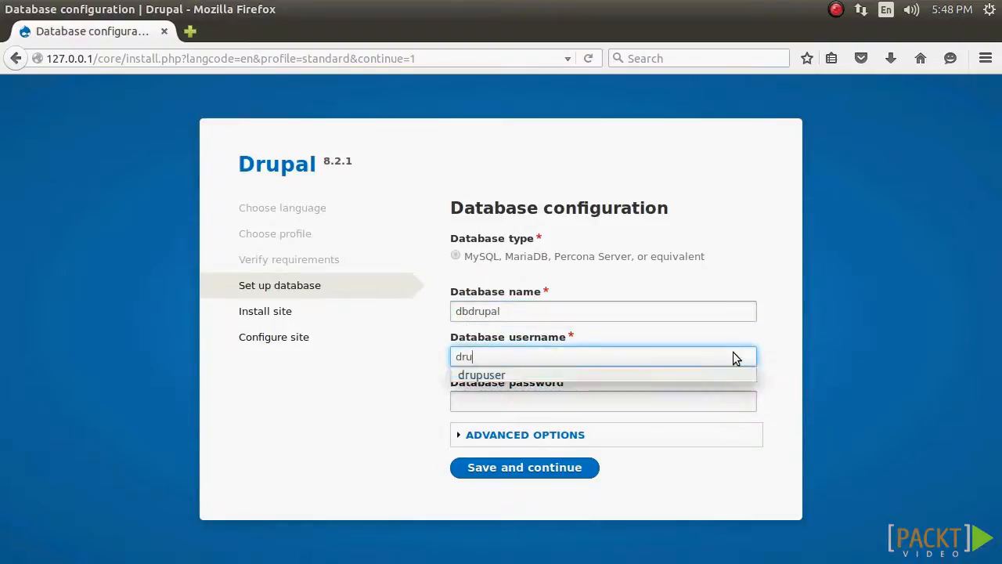
left_click(732, 375)
left_click(722, 407)
key("ctrl+v")
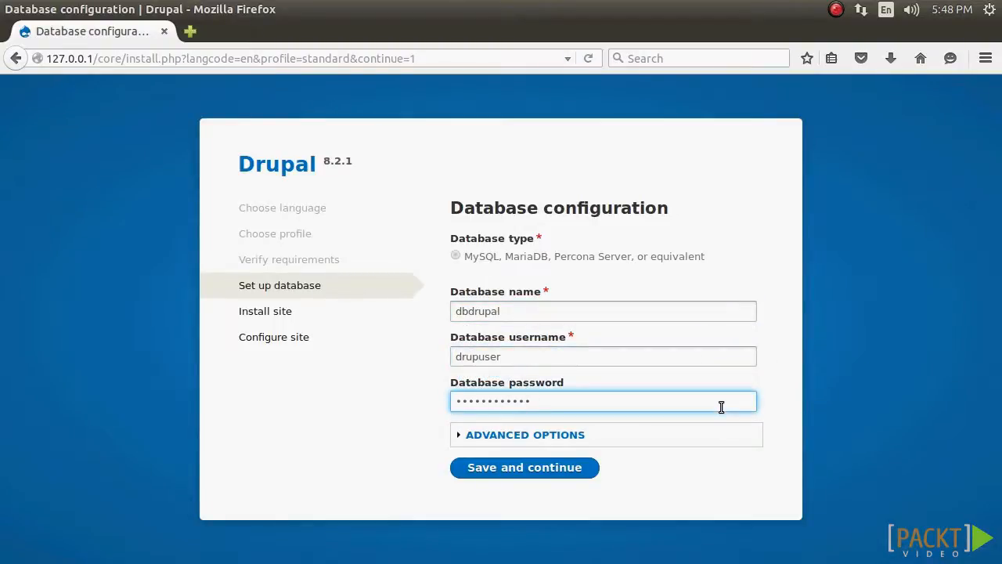
key("Return")
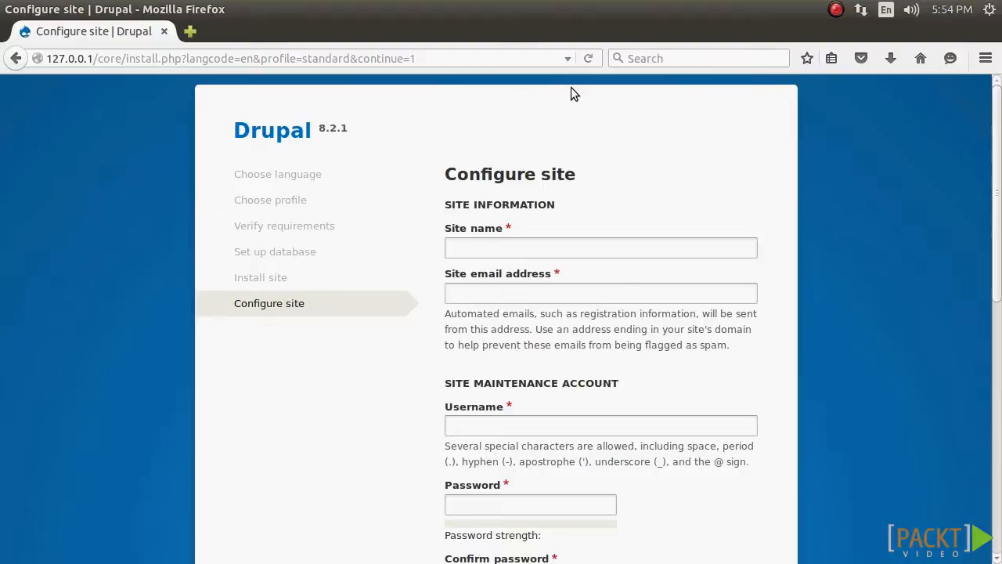
Step: Name the site "My drupal 8 site" and enter the site email address
left_click(615, 247)
left_click(631, 293)
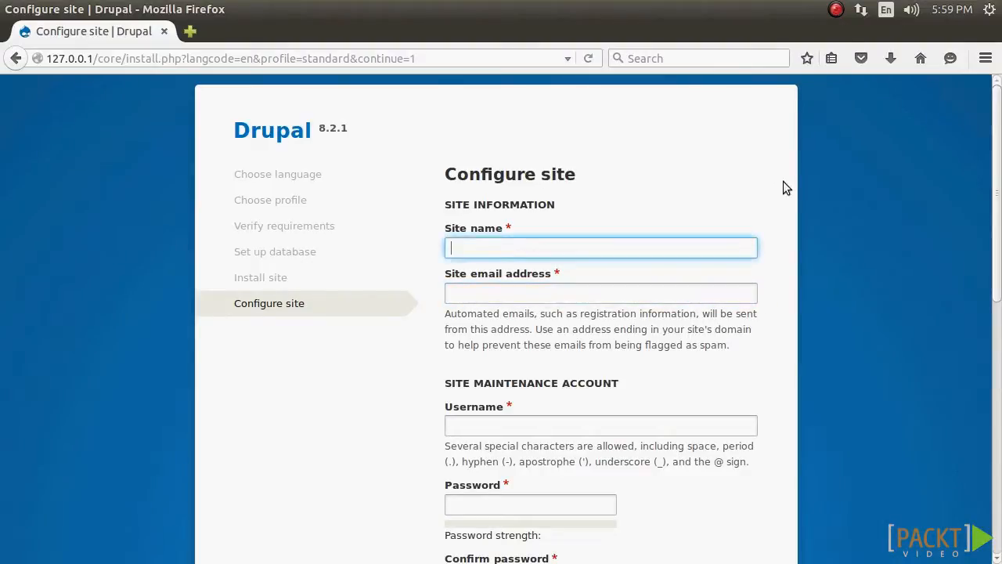
type("M")
key("Tab")
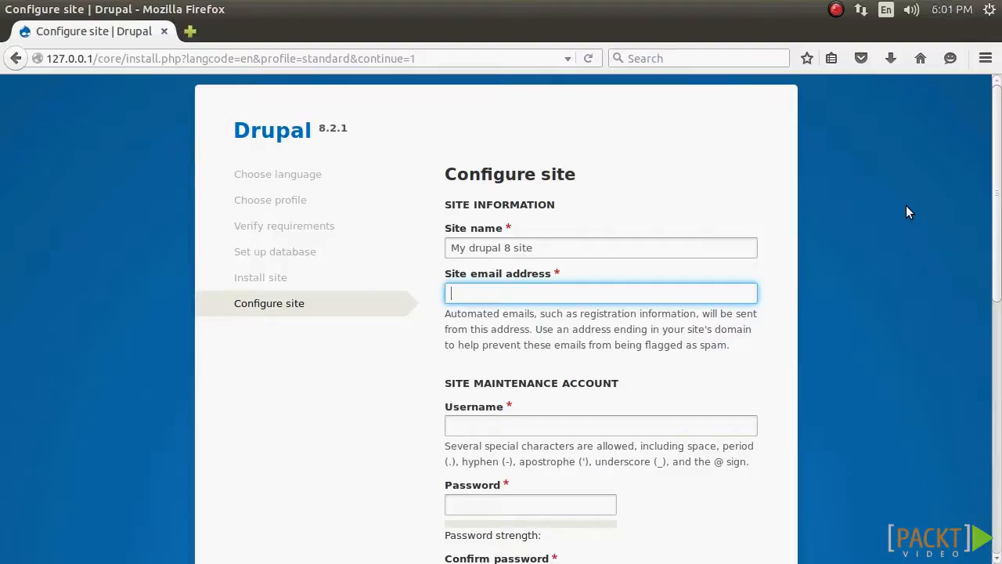
Step: Set the site maintenance account's username to admin, and enter and confirm the account password
scroll(670, 235, "down", 6)
left_click(671, 160)
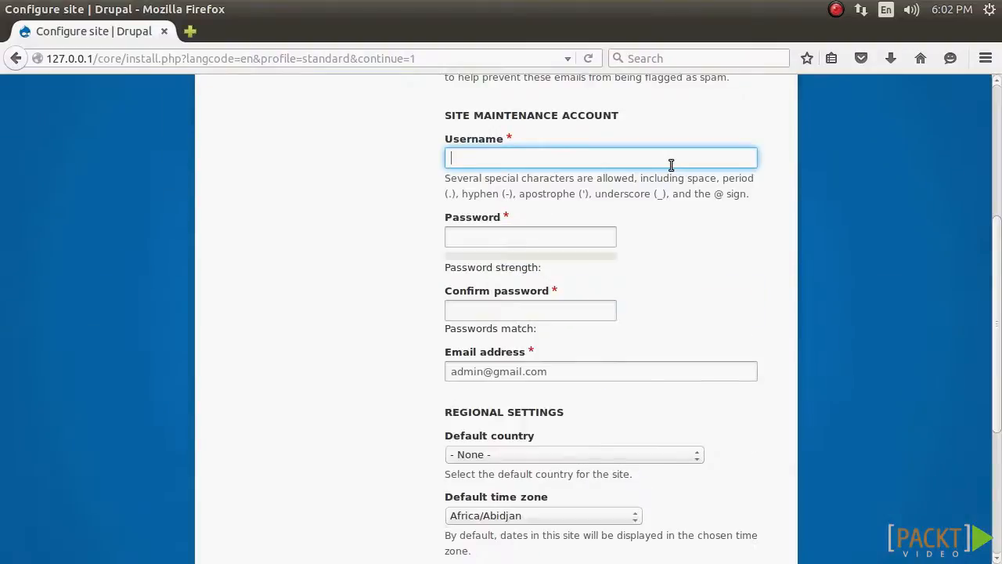
type("admin")
left_click(599, 237)
type("••••••••••••••")
left_click(604, 318)
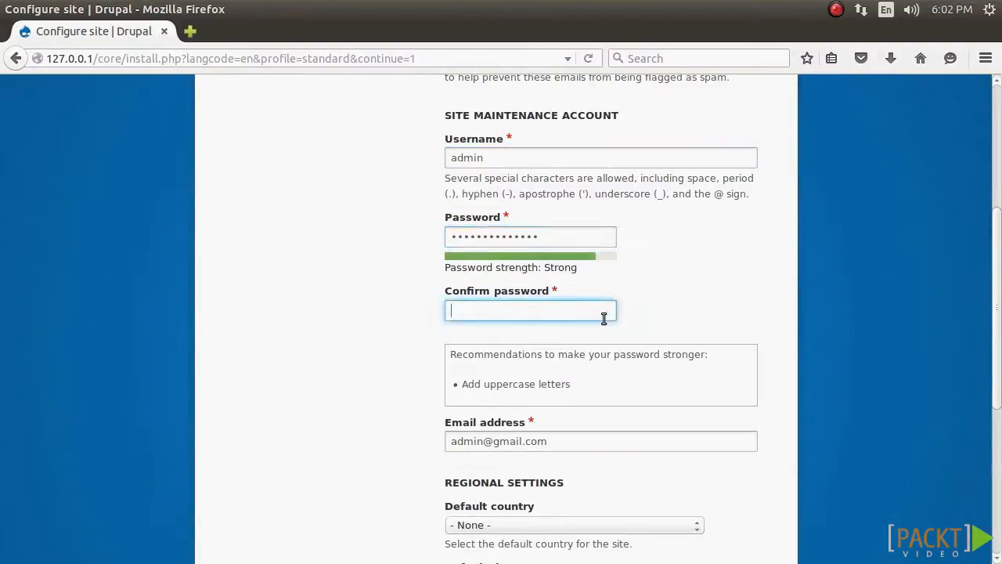
type("••••••••••••••")
Step: Set the default country in the regional settings to India
scroll(751, 351, "down", 4)
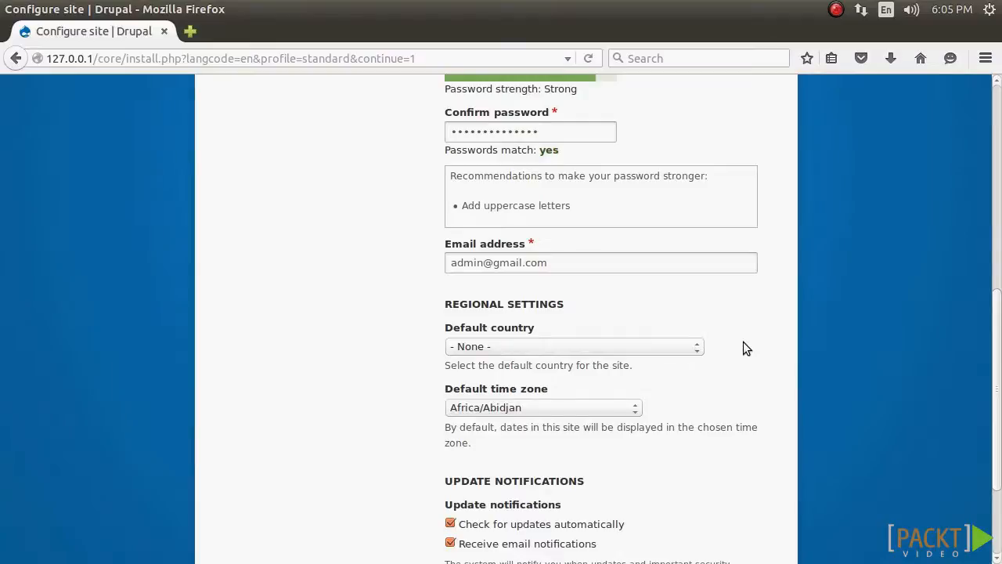
left_click(692, 347)
key("i")
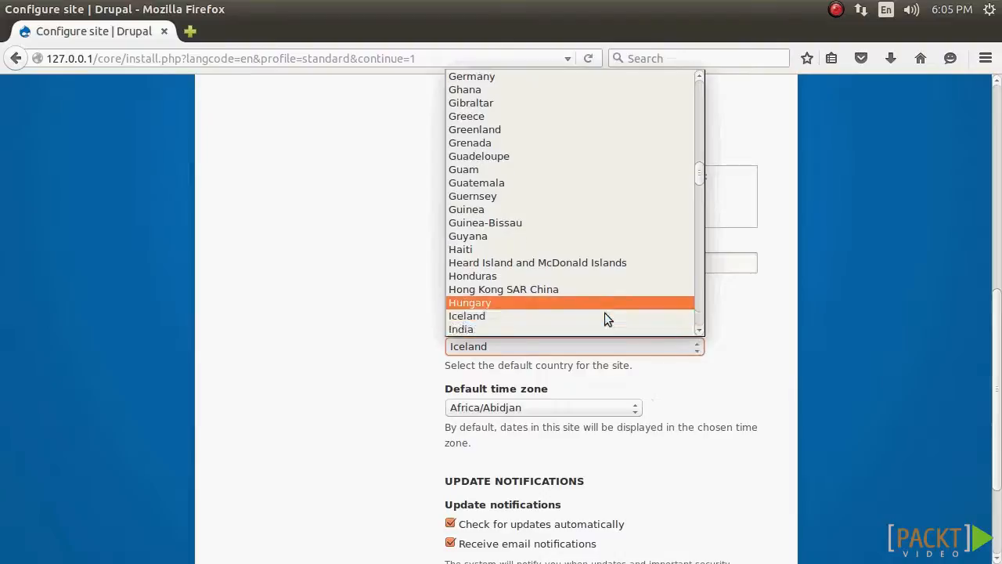
left_click(534, 305)
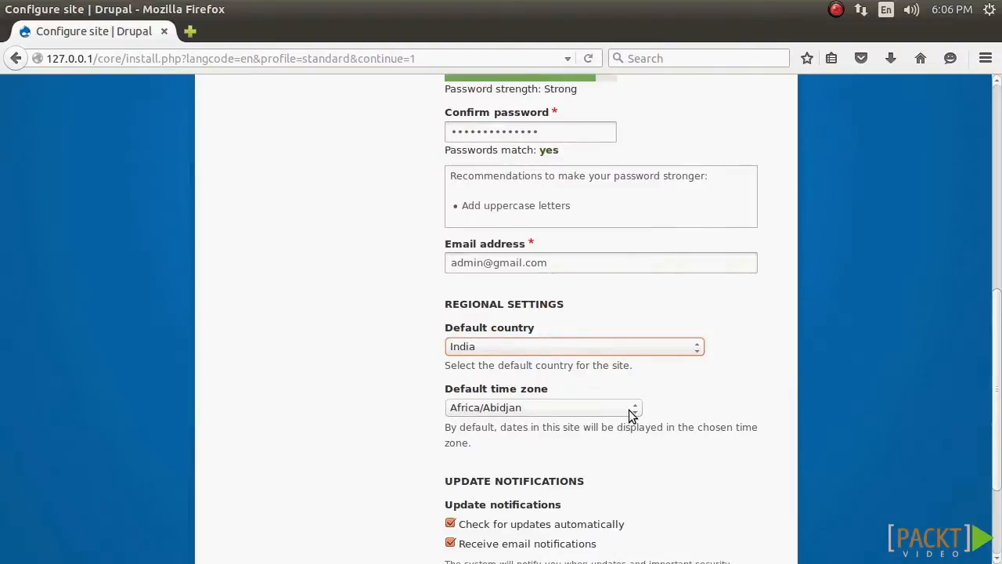
Step: Set the default time zone to Asia/Kolkata and save the site configuration
left_click(629, 406)
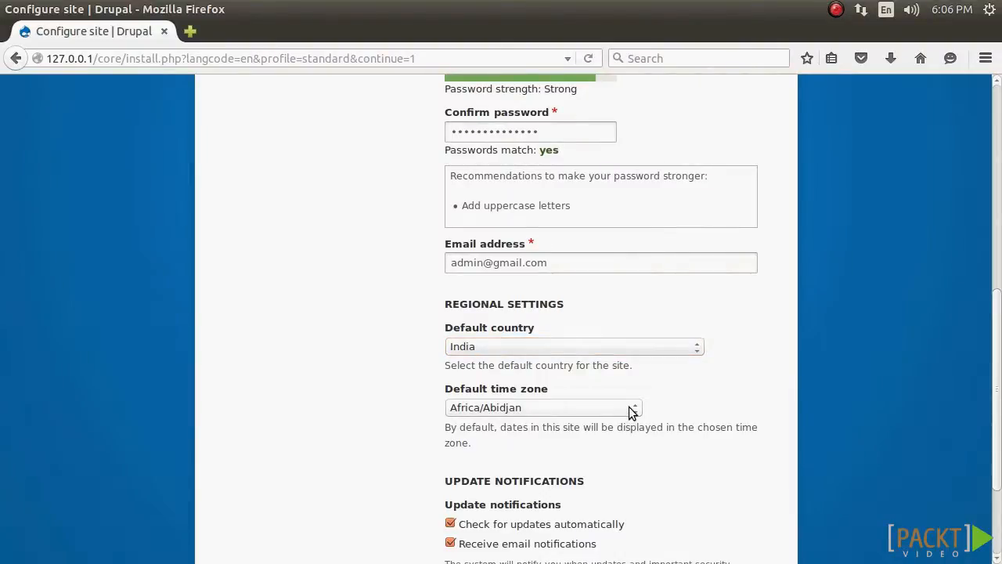
left_click(630, 408)
scroll(591, 343, "down", 20)
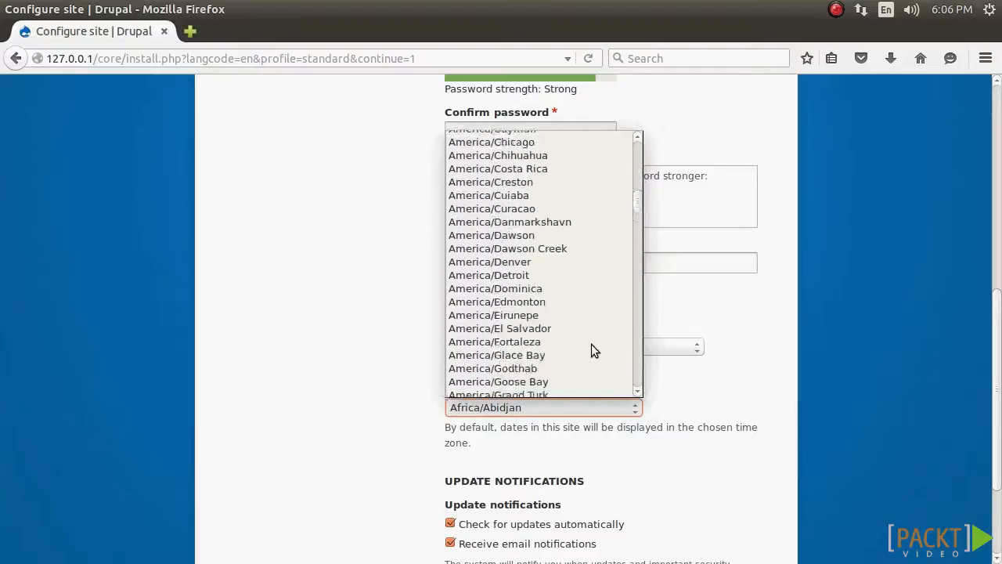
scroll(591, 343, "down", 20)
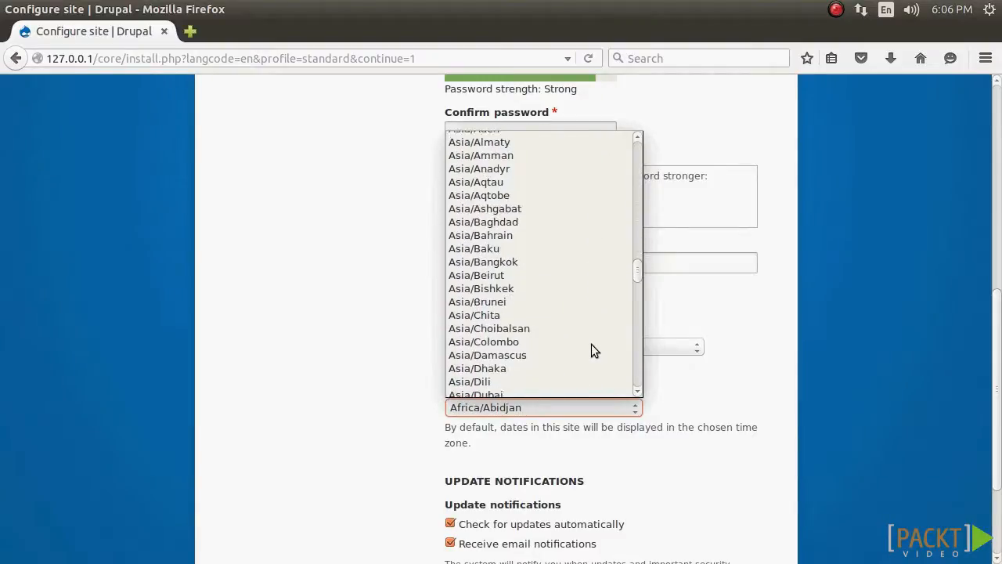
scroll(591, 343, "down", 6)
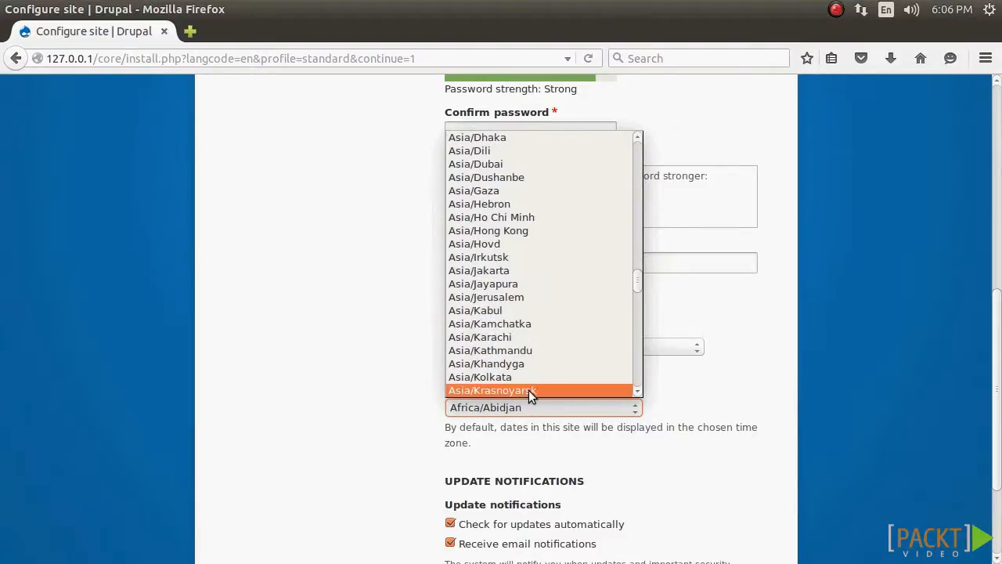
left_click(540, 377)
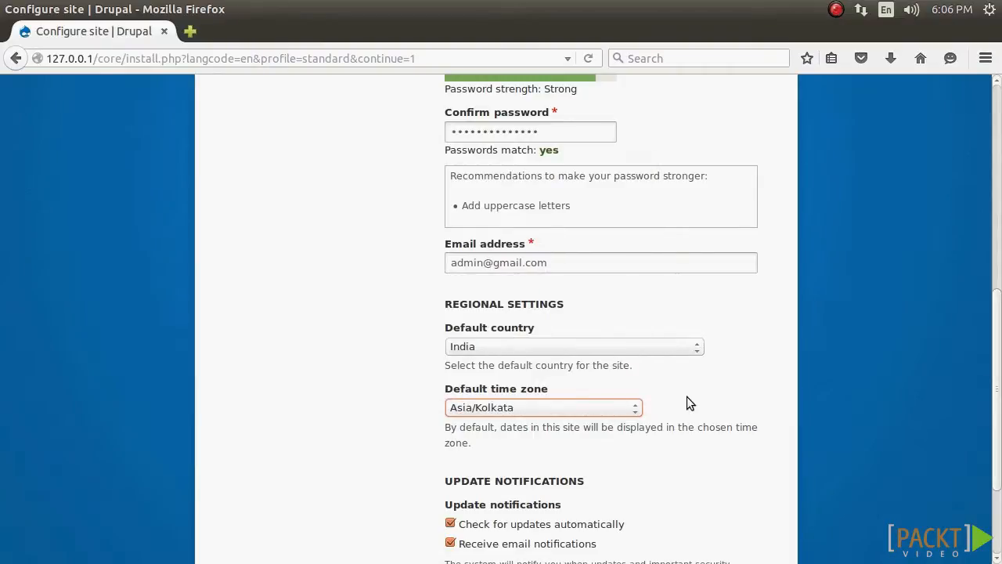
scroll(689, 403, "down", 3)
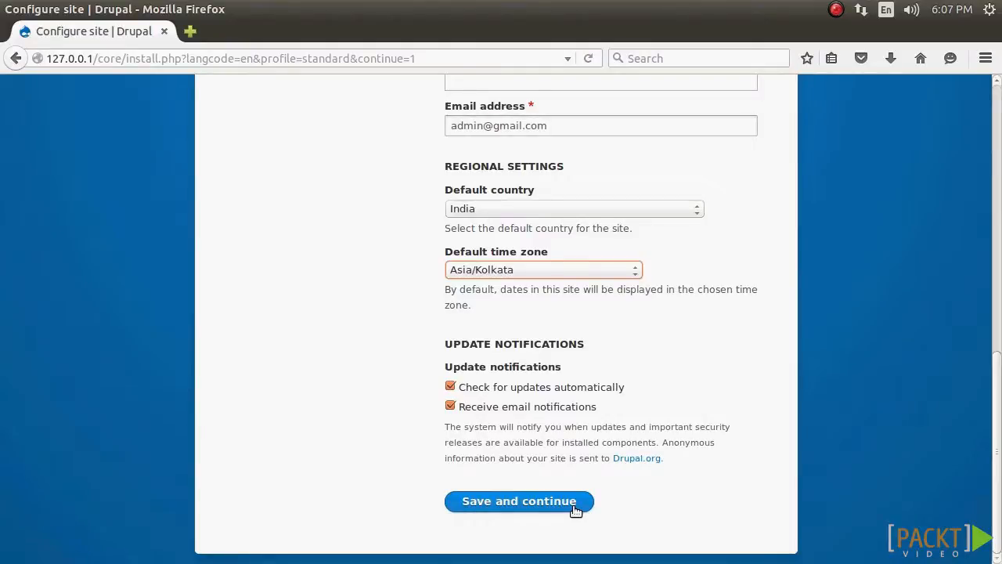
left_click(576, 510)
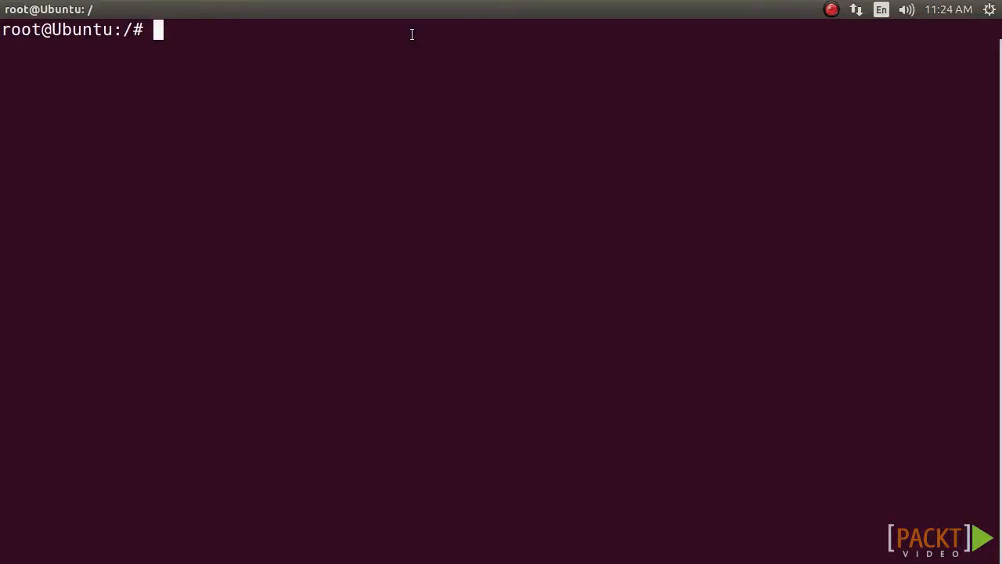
Step: Switch to the terminal and log in to MySQL as root with mysql -u root -p, entering the root password
type("mysql")
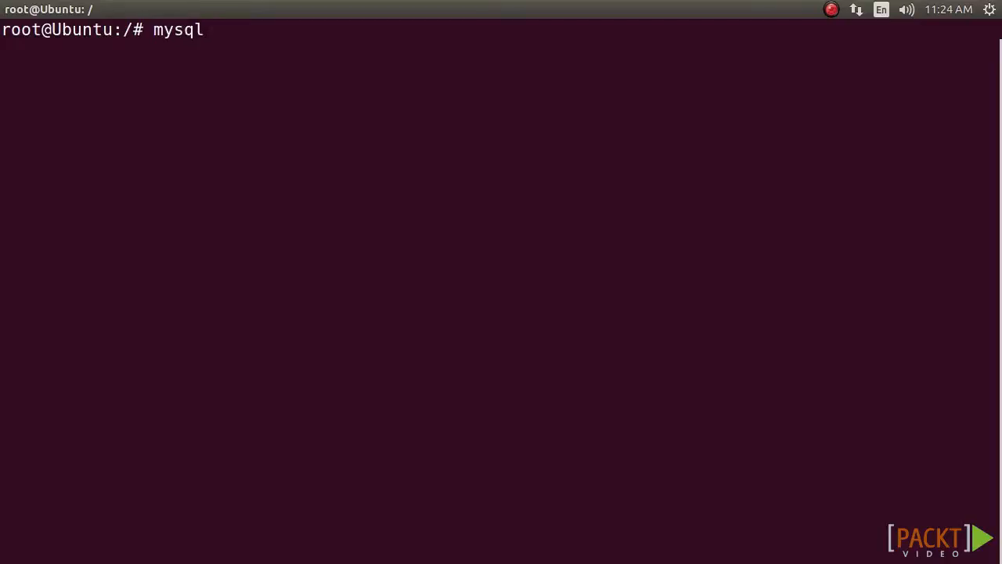
type(" -u root -p")
key("Return")
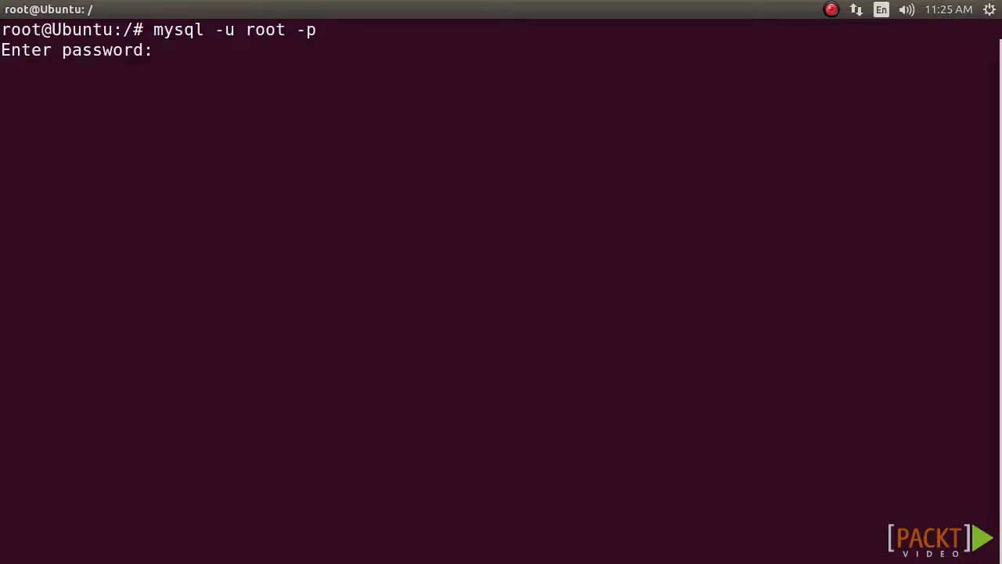
key("Return")
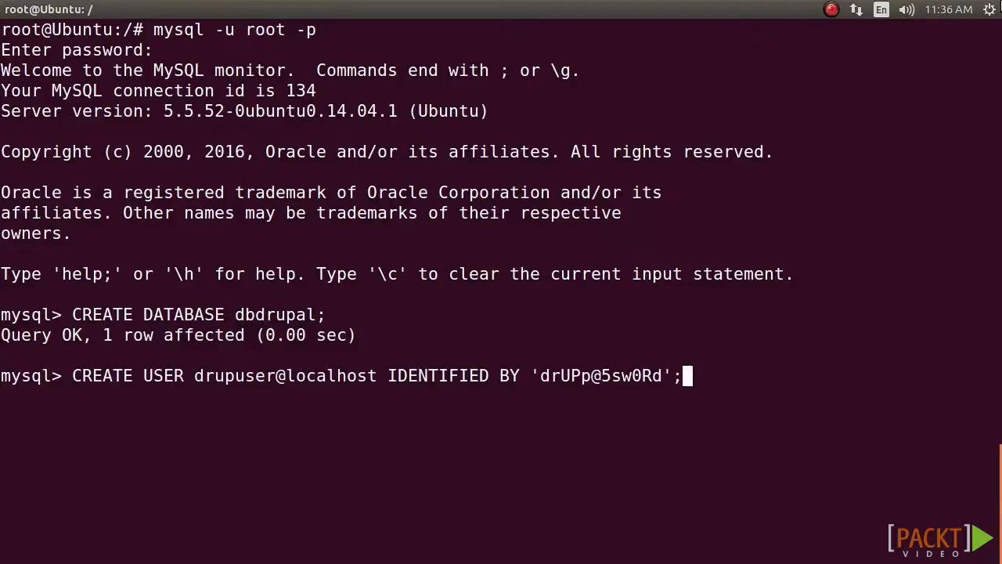
Step: Create the database dbdrupal and the user drupuser@localhost, identified by the database password, with all privileges on dbdrupal.*
key("Return")
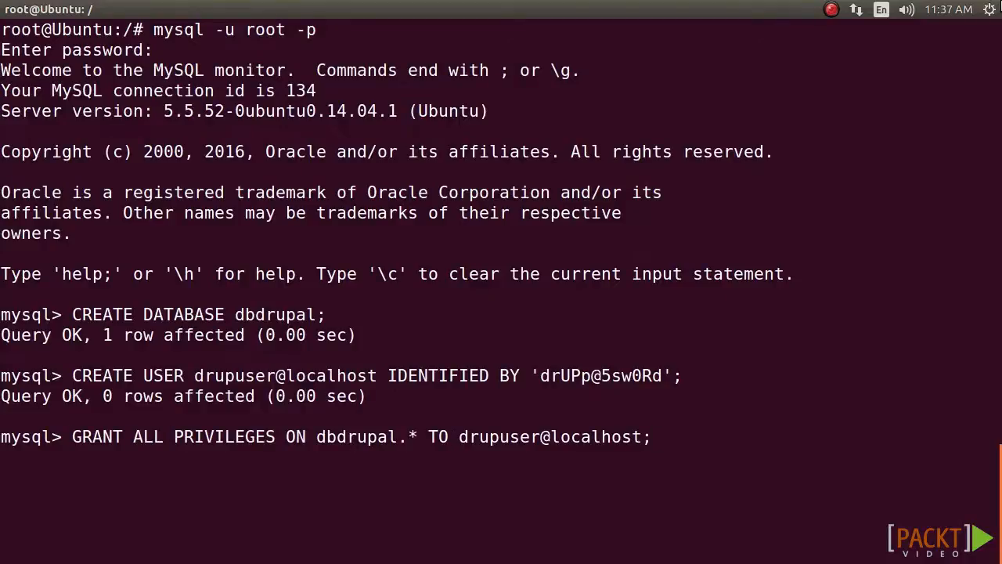
key("Return")
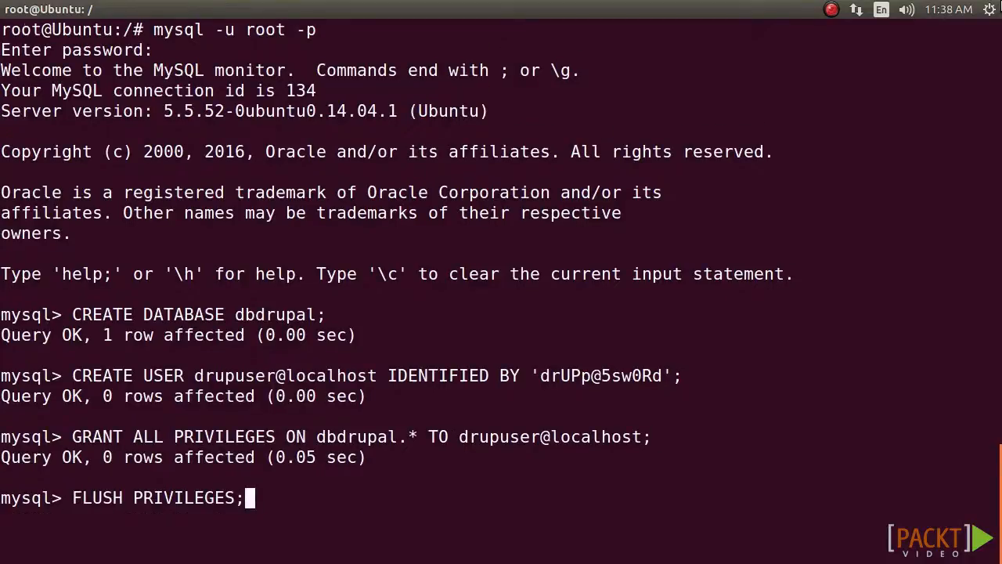
Step: Flush the MySQL privileges and exit the MySQL monitor
key("Return")
type("exit;")
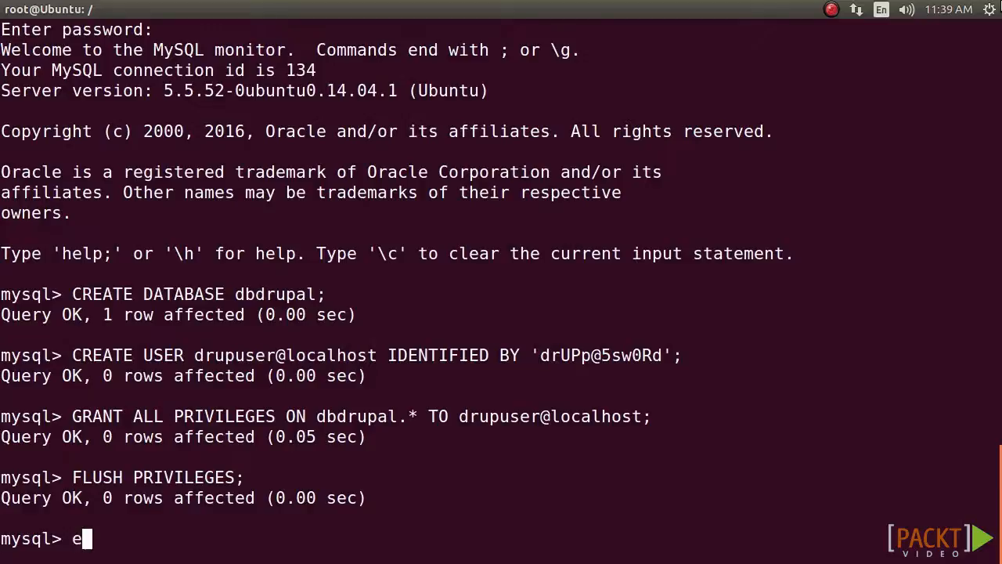
key("Return")
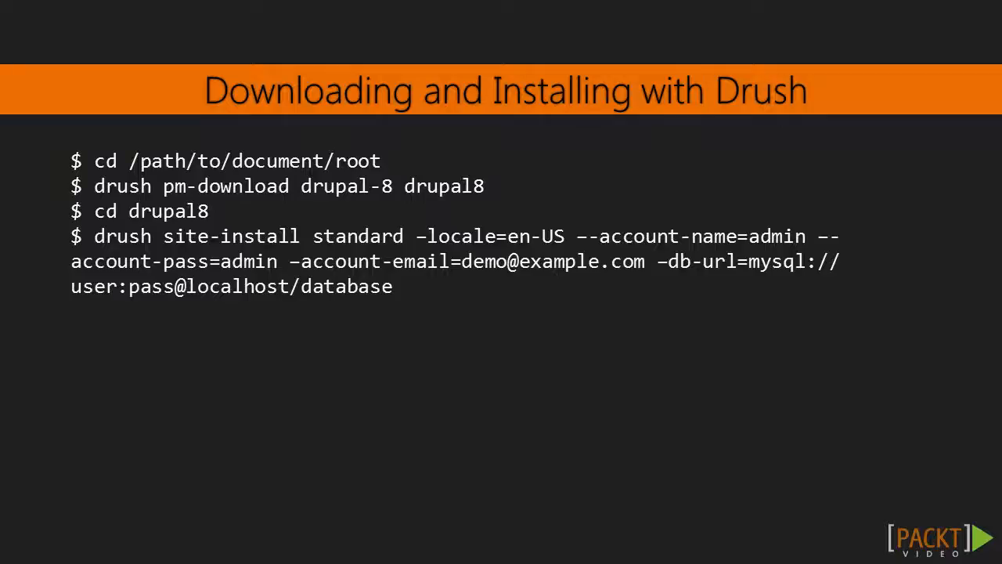